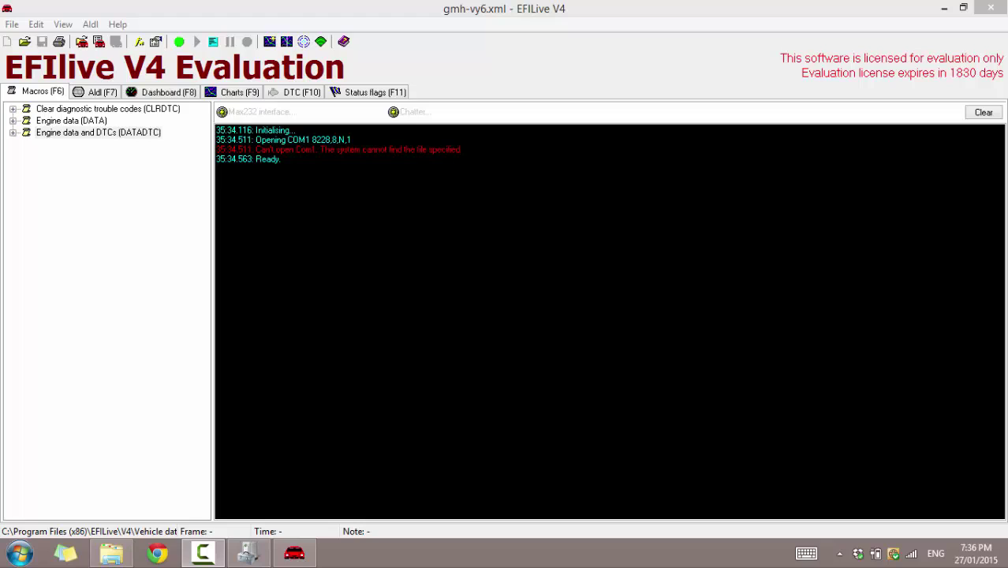
Step: Switch to Device Manager, collapse the network adapters, and locate the USB serial port under Ports (COM & LPT)
{"action": "left_click", "coordinate": [244, 555]}
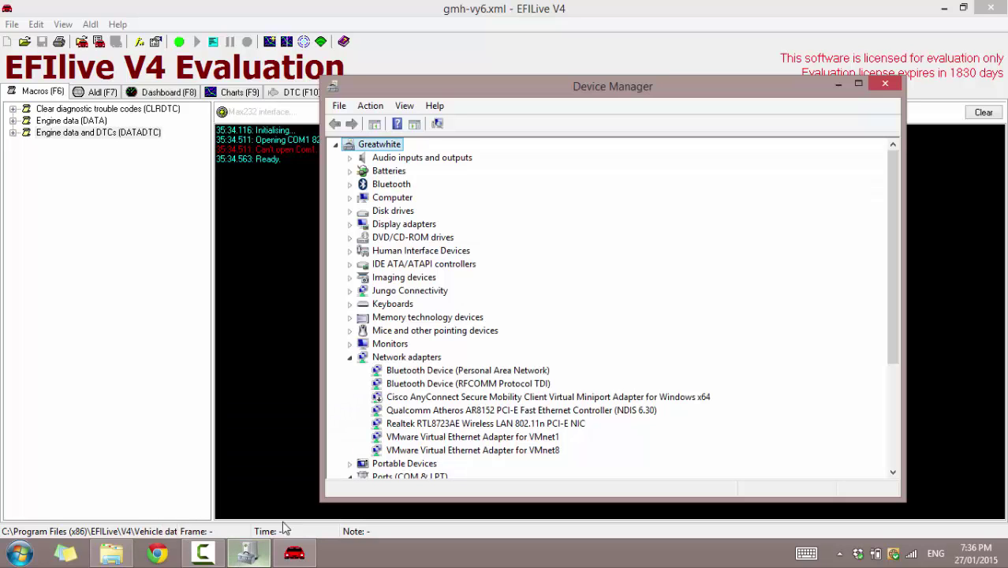
{"action": "left_click", "coordinate": [350, 356]}
{"action": "scroll", "coordinate": [376, 359], "scroll_direction": "down", "scroll_amount": 1}
{"action": "scroll", "coordinate": [376, 359], "scroll_direction": "down", "scroll_amount": 1}
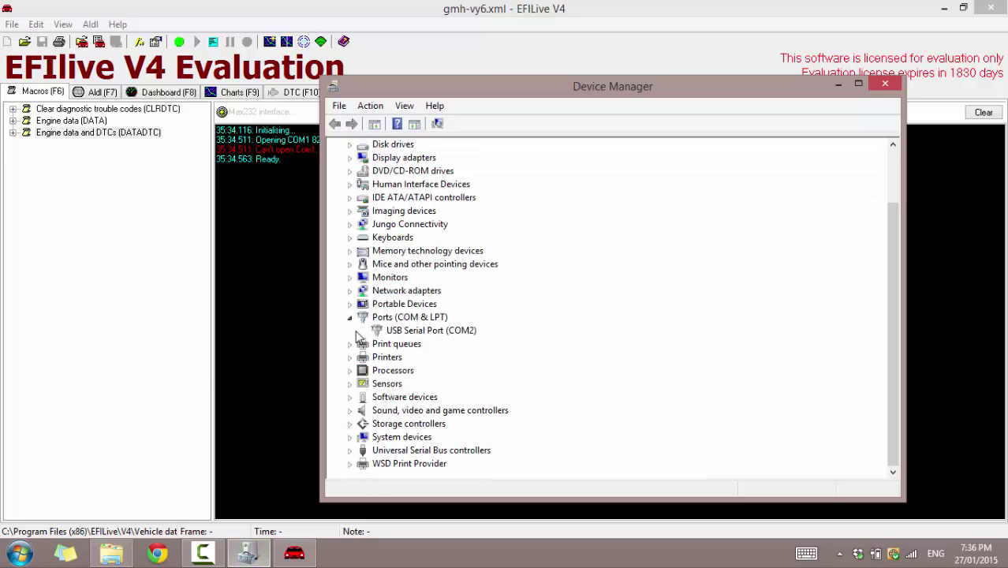
{"action": "left_click", "coordinate": [371, 319]}
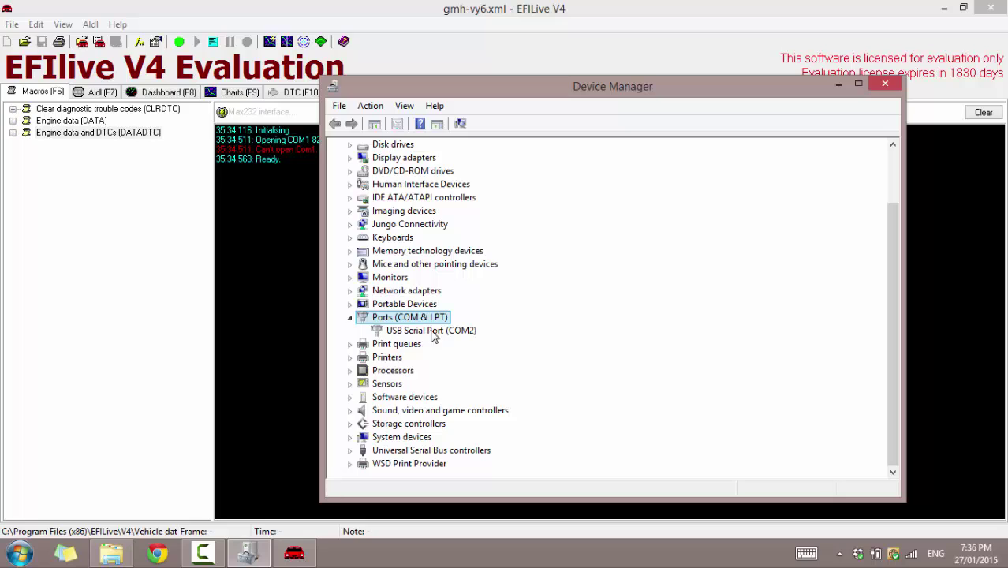
{"action": "left_click", "coordinate": [451, 331]}
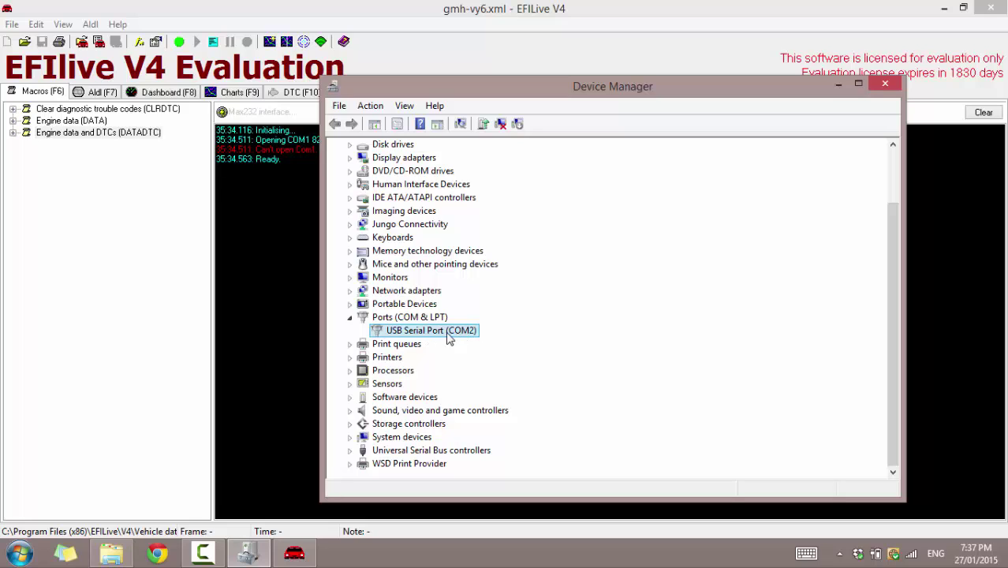
Step: Review the COM port number choices in the USB serial port's advanced settings, then close its properties without changes
{"action": "right_click", "coordinate": [466, 335]}
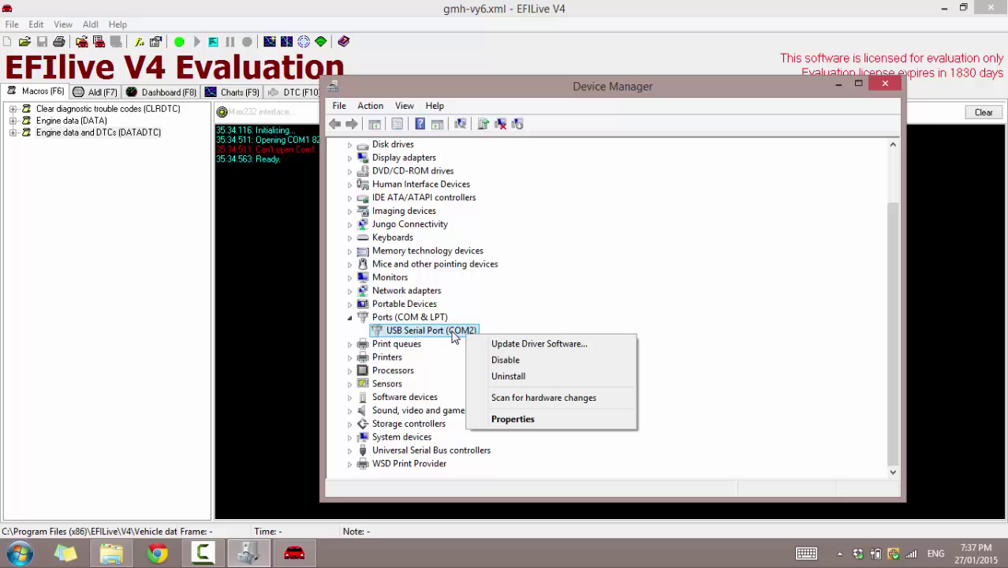
{"action": "left_click", "coordinate": [513, 418]}
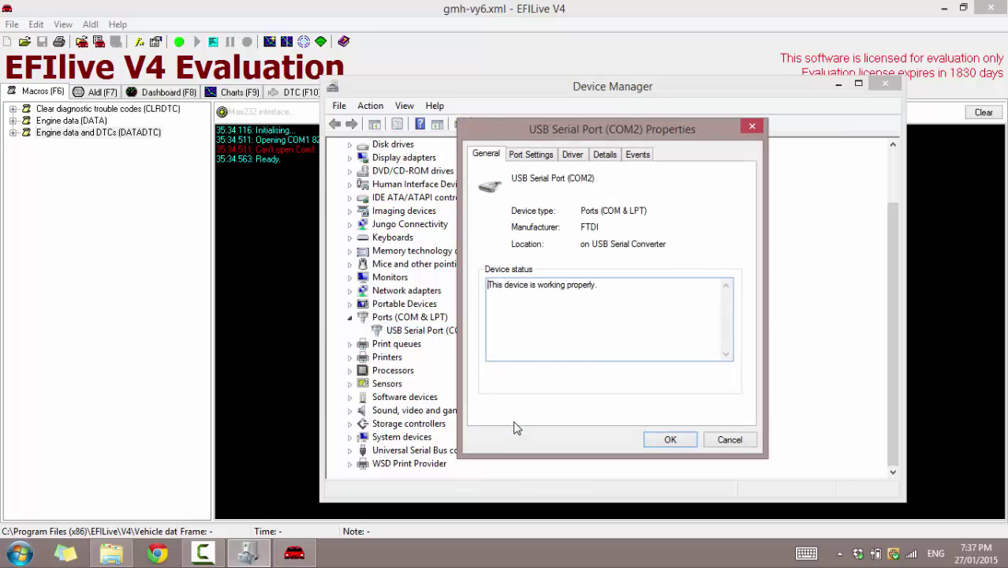
{"action": "left_click", "coordinate": [532, 155]}
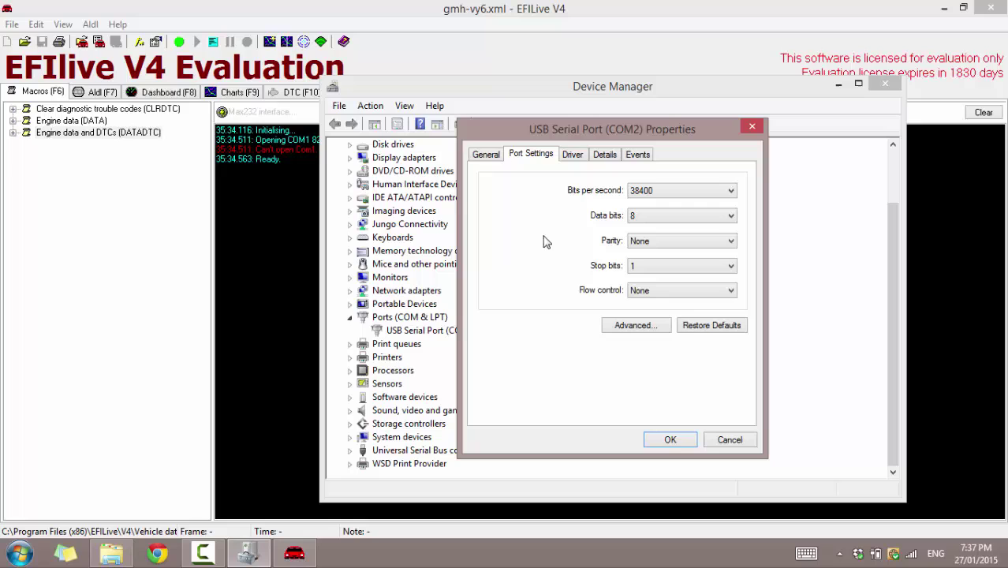
{"action": "left_click", "coordinate": [622, 325]}
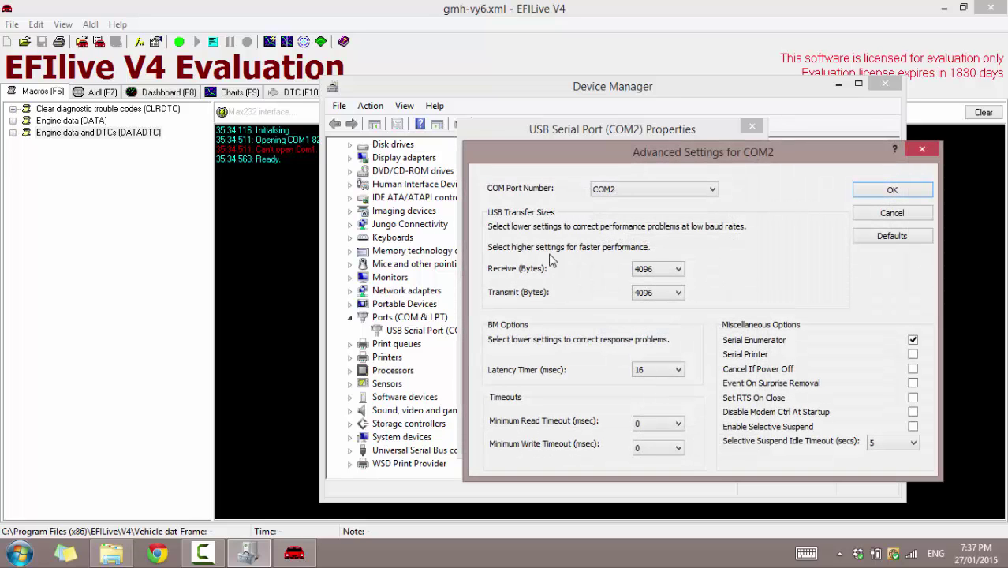
{"action": "left_click", "coordinate": [609, 193]}
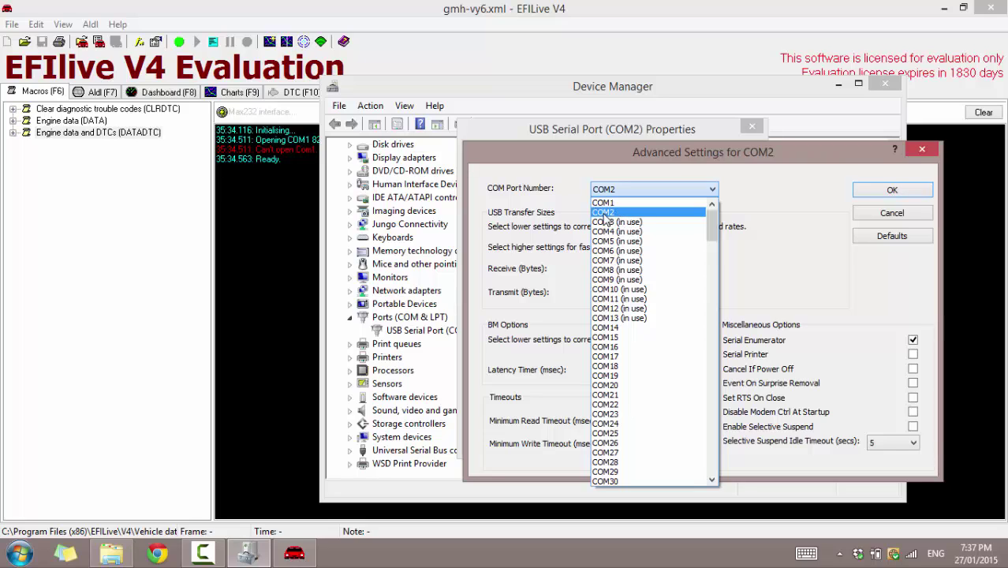
{"action": "left_click", "coordinate": [604, 215]}
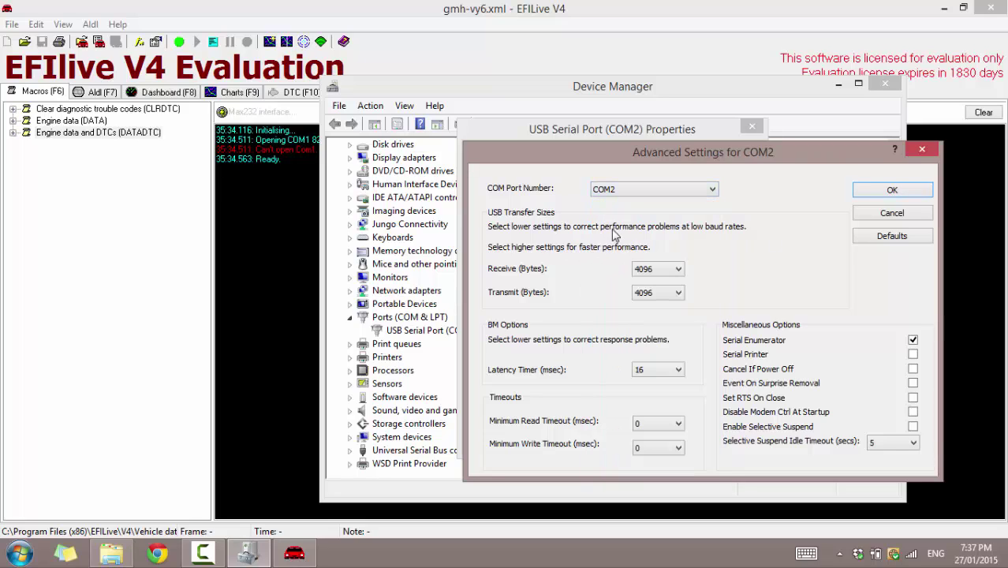
{"action": "left_click", "coordinate": [891, 213]}
{"action": "left_click", "coordinate": [679, 444]}
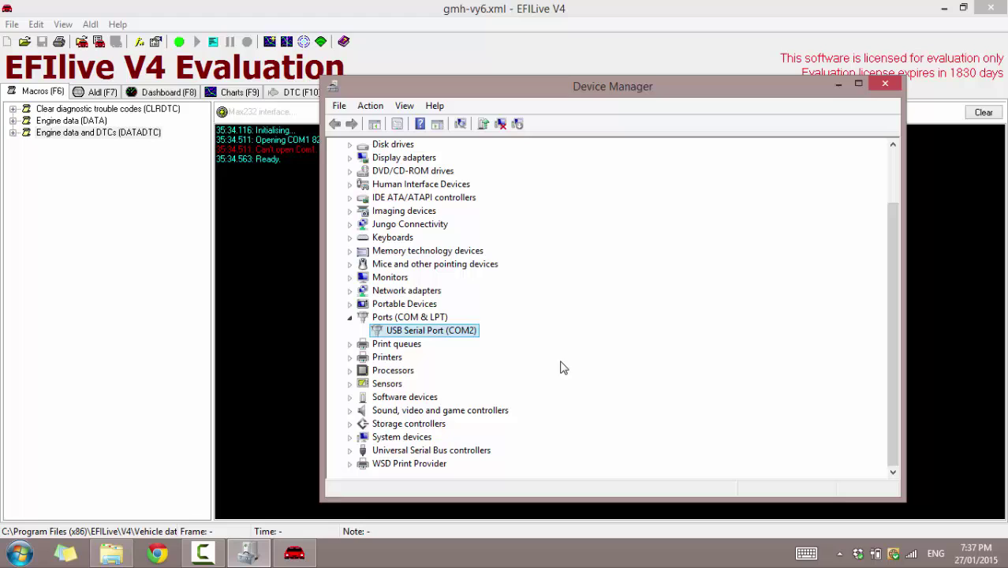
Step: Switch back to EFILive and examine the log lines about opening COM1
{"action": "left_click", "coordinate": [316, 149]}
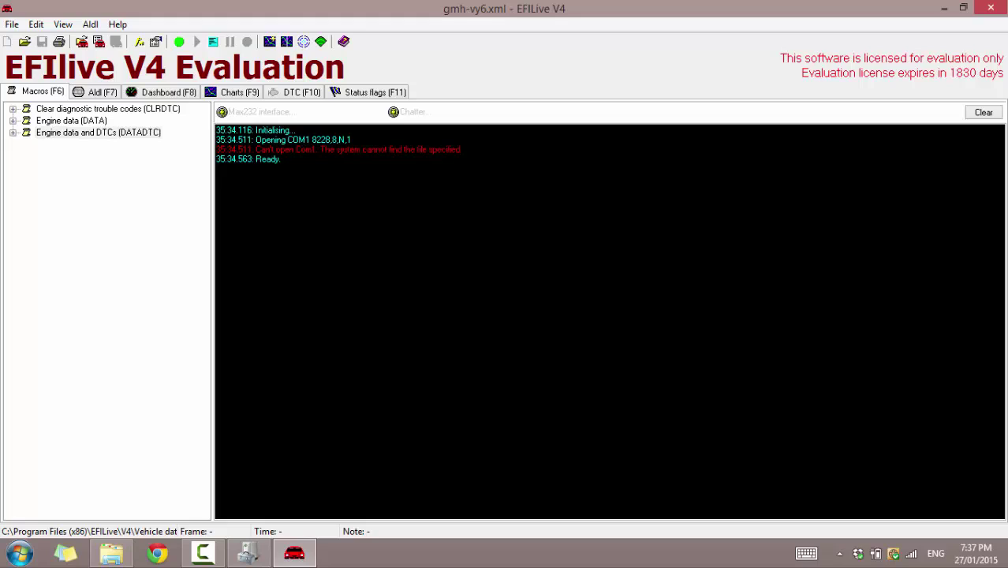
{"action": "left_click_drag", "start_coordinate": [254, 140], "coordinate": [313, 150]}
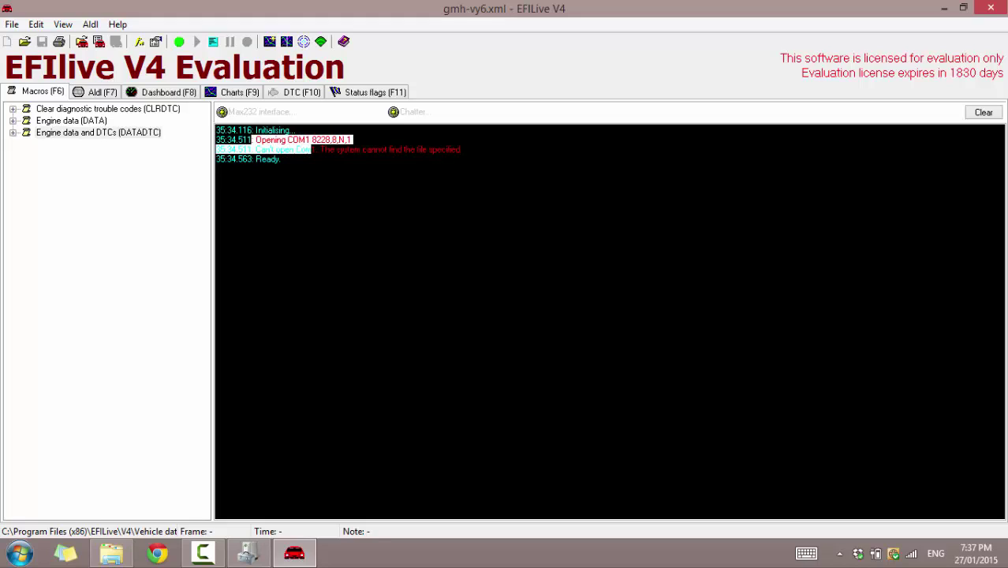
{"action": "left_click", "coordinate": [312, 149]}
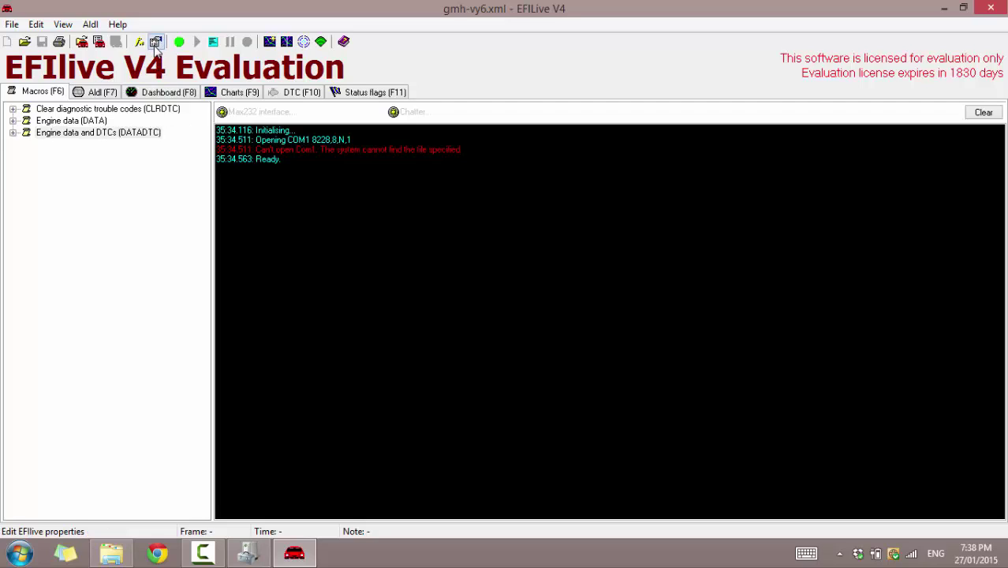
Step: Set the communications port to Com2 in the EFILive properties and apply the change
{"action": "left_click", "coordinate": [157, 43]}
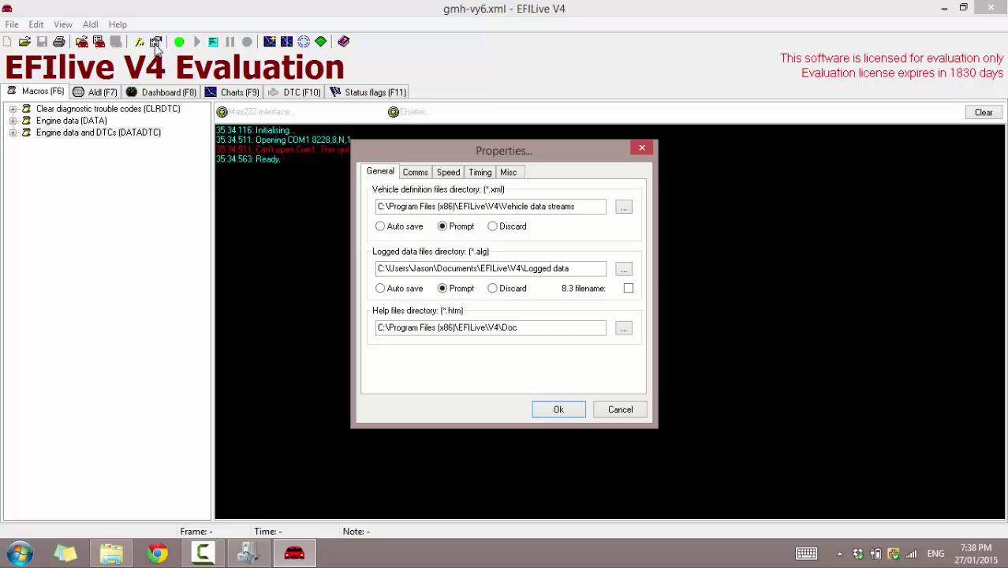
{"action": "left_click", "coordinate": [415, 172]}
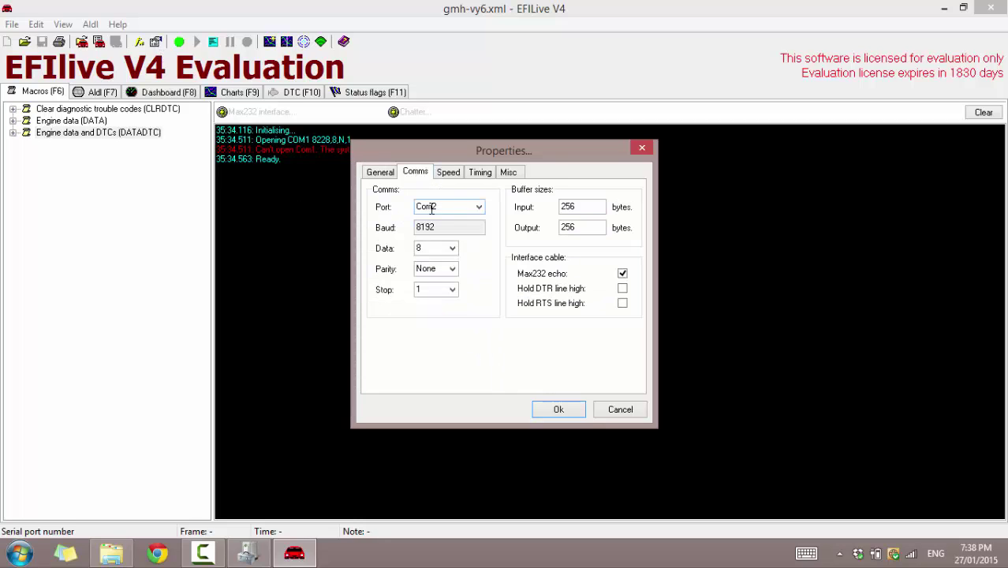
{"action": "left_click", "coordinate": [478, 208]}
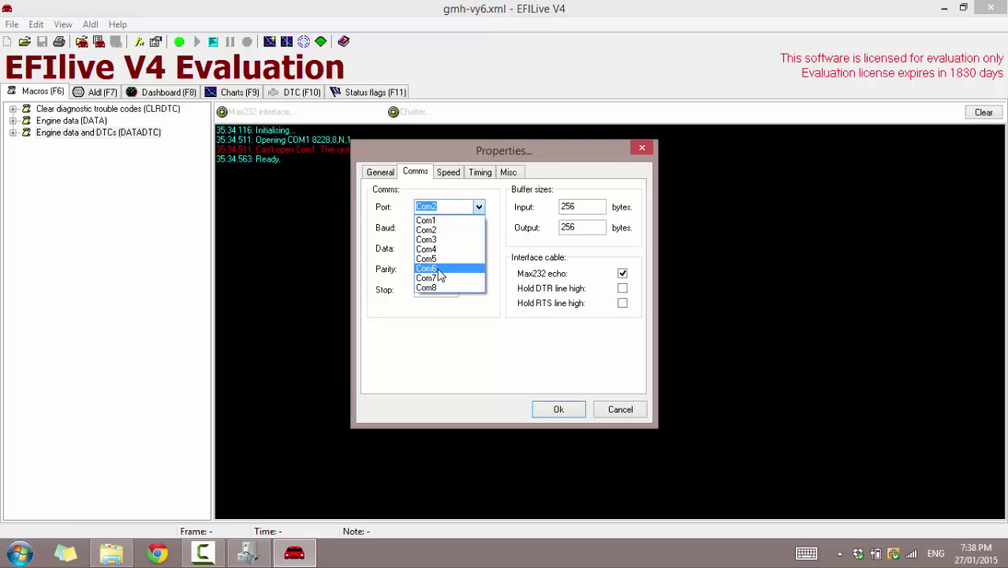
{"action": "left_click", "coordinate": [426, 230]}
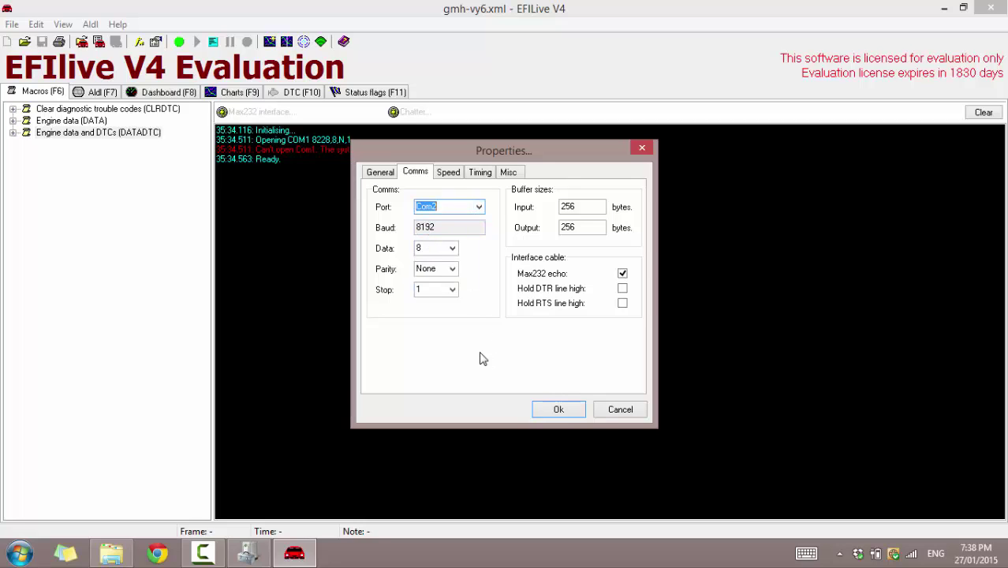
{"action": "left_click", "coordinate": [559, 410]}
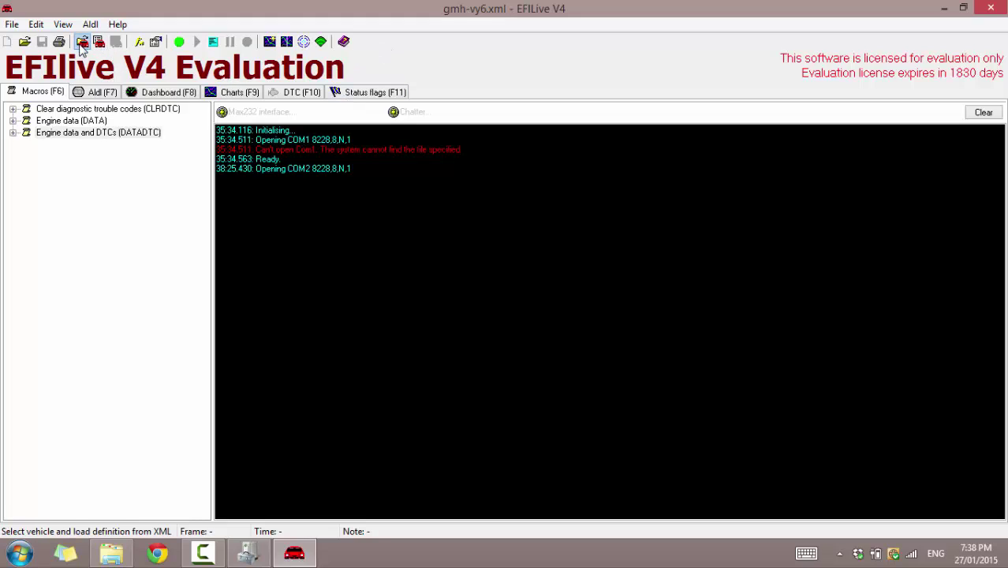
Step: Load the vehicle definition file gmh-vy6.xml from the Vehicle data streams folder
{"action": "left_click", "coordinate": [82, 46]}
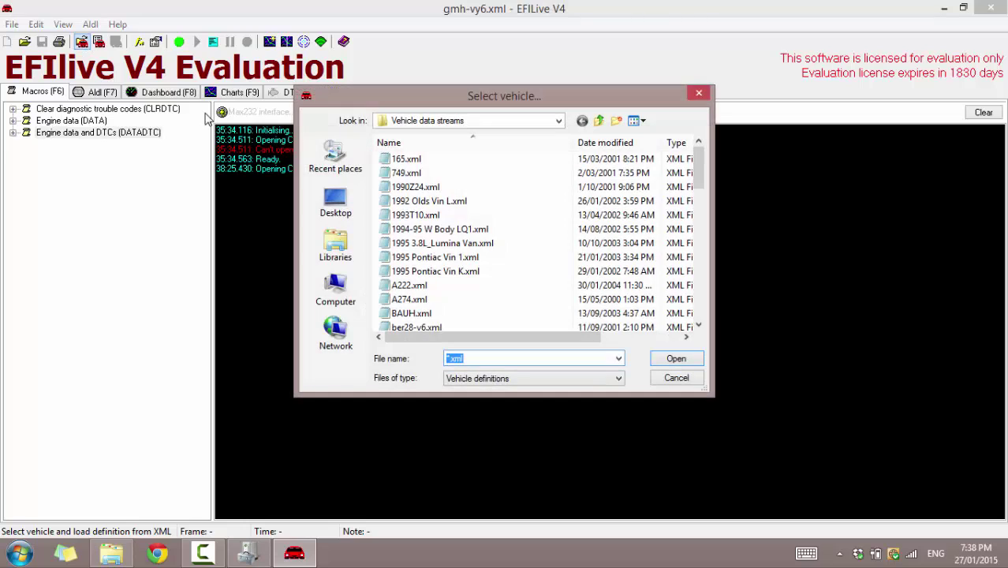
{"action": "left_click_drag", "start_coordinate": [697, 157], "coordinate": [707, 265]}
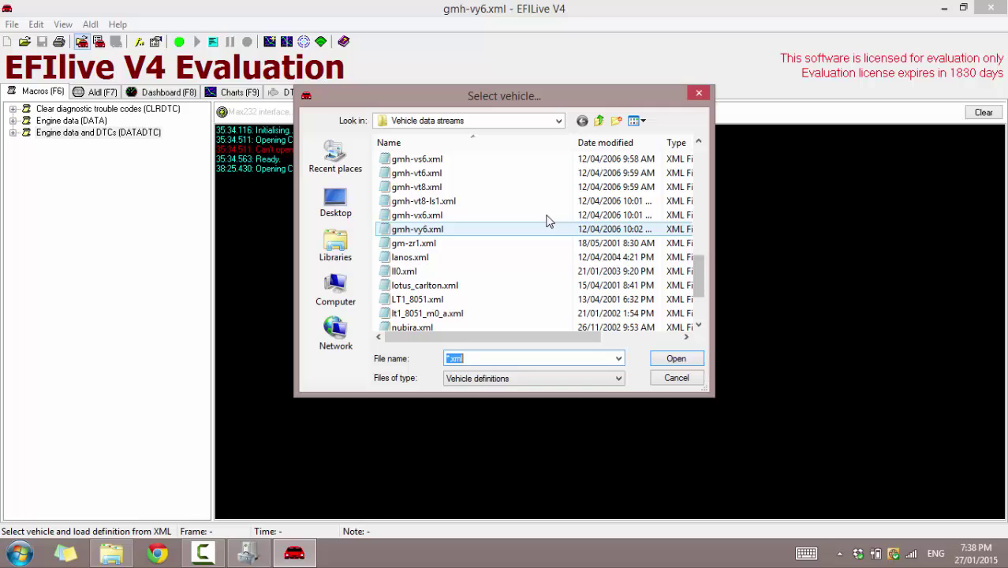
{"action": "left_click", "coordinate": [426, 231]}
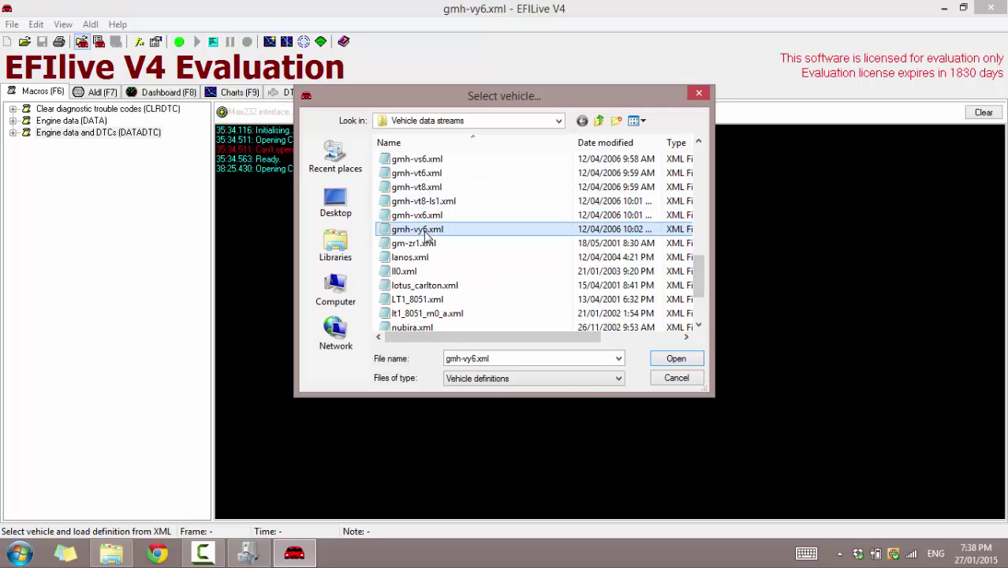
{"action": "left_click", "coordinate": [674, 360]}
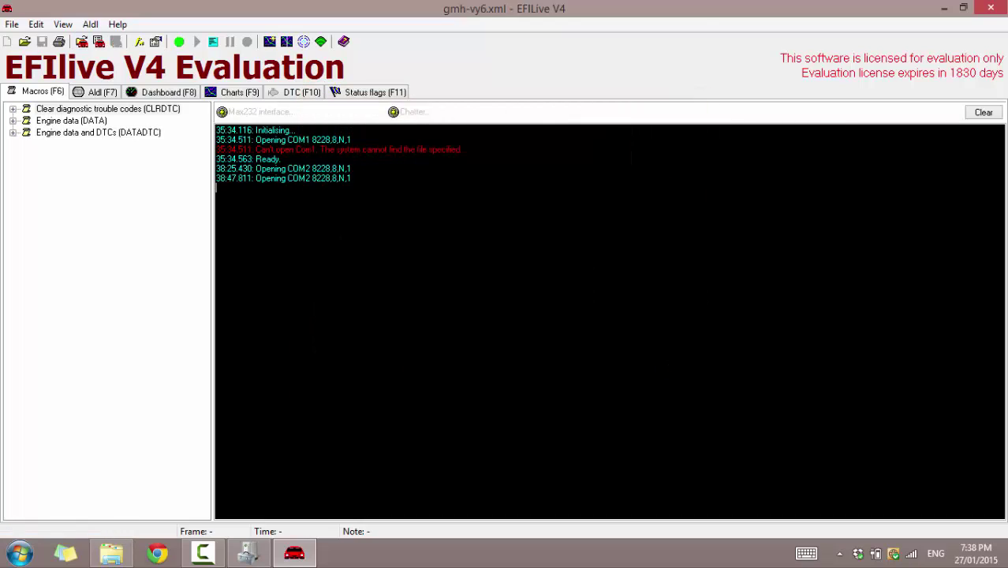
Step: Look through the available macros for clearing trouble codes, engine data, and engine data with DTCs
{"action": "left_click", "coordinate": [60, 136]}
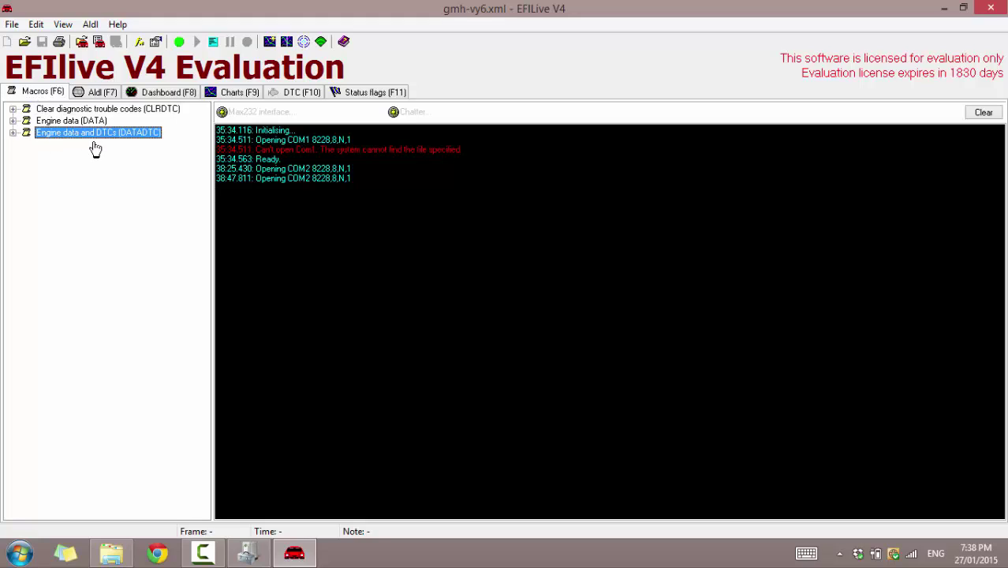
{"action": "left_click", "coordinate": [69, 110]}
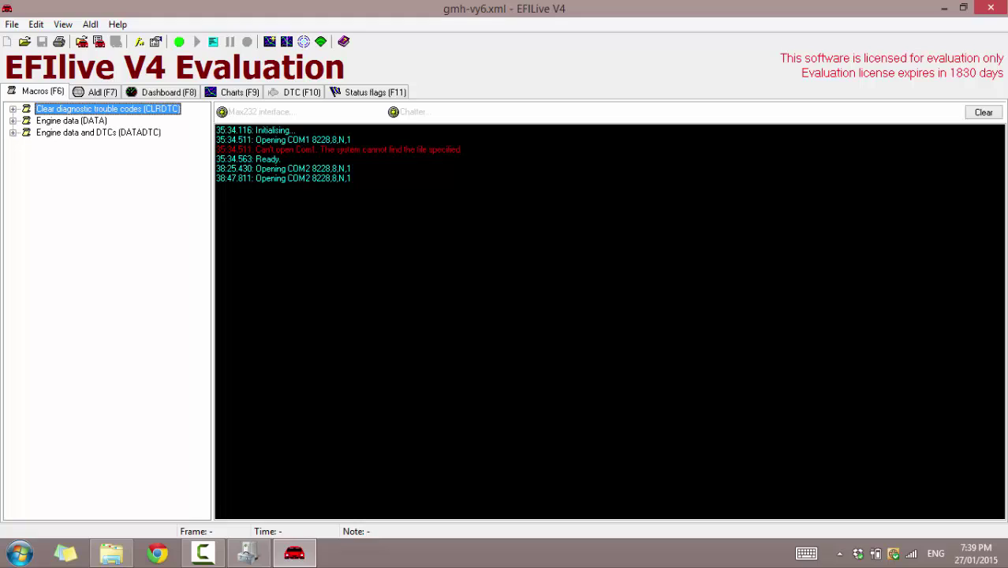
{"action": "left_click", "coordinate": [55, 123]}
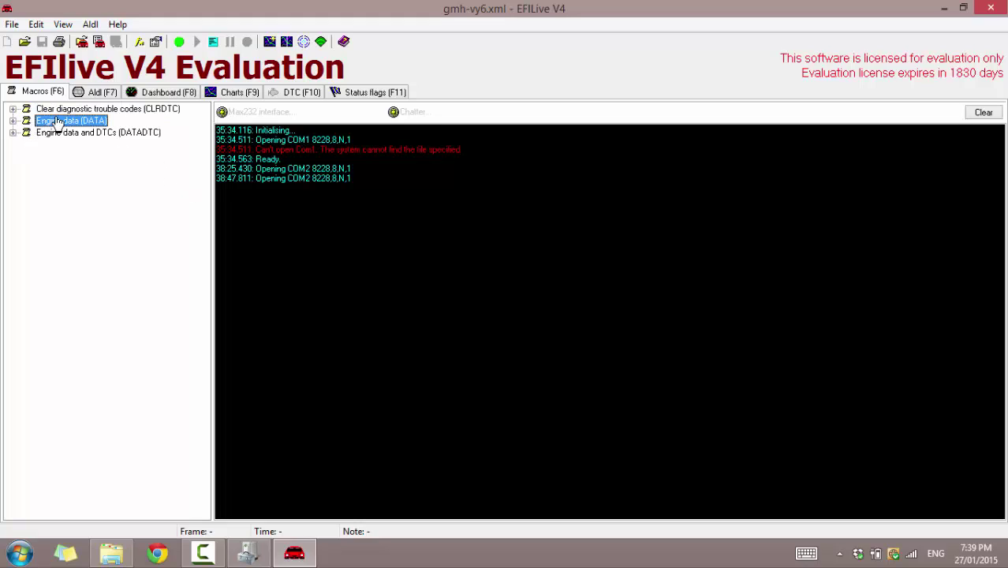
{"action": "left_click", "coordinate": [63, 134]}
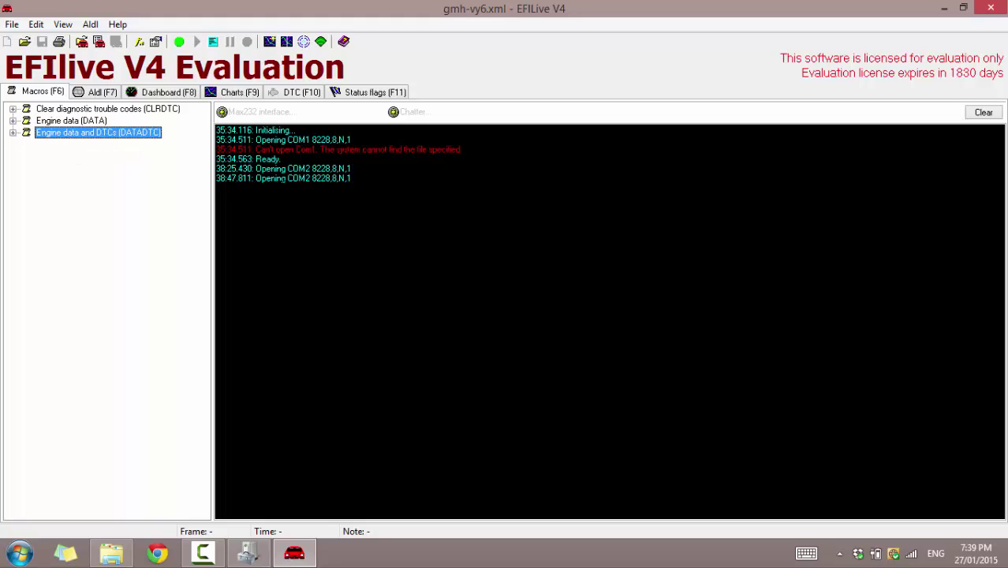
{"action": "left_click", "coordinate": [217, 188]}
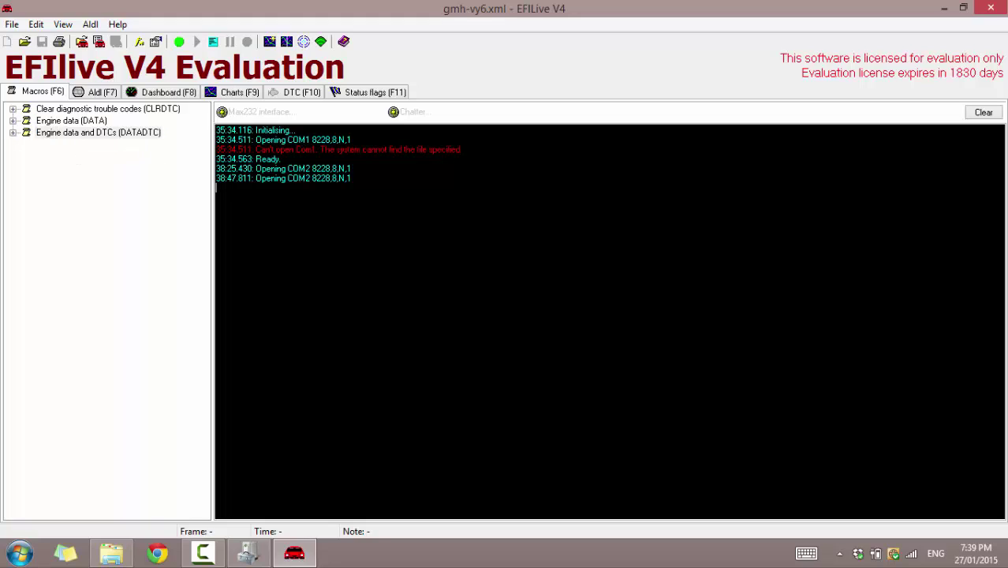
Step: Select the Engine data and DTCs (DATADTC) macro and start ALDL communication with it
{"action": "left_click", "coordinate": [75, 134]}
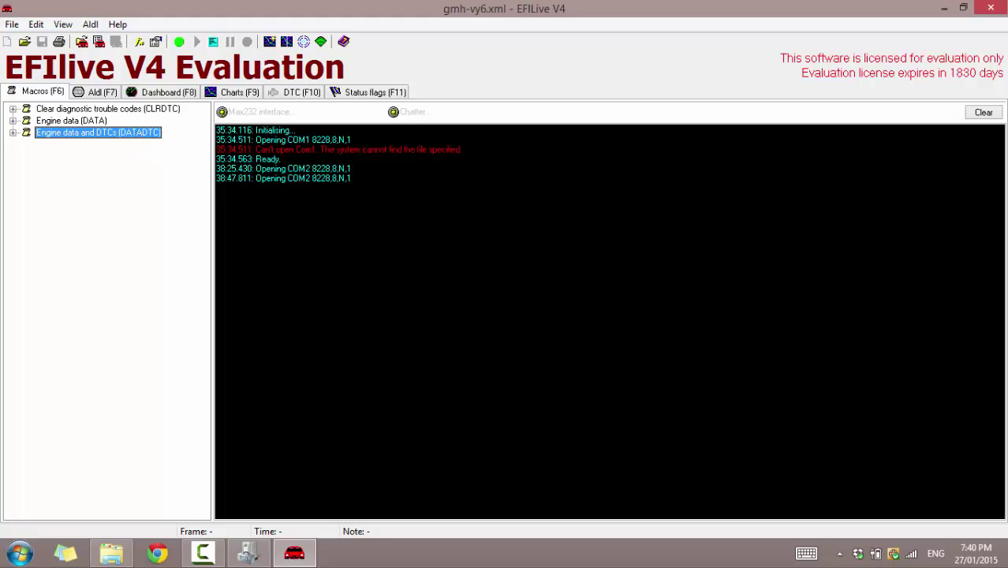
{"action": "left_click", "coordinate": [227, 113]}
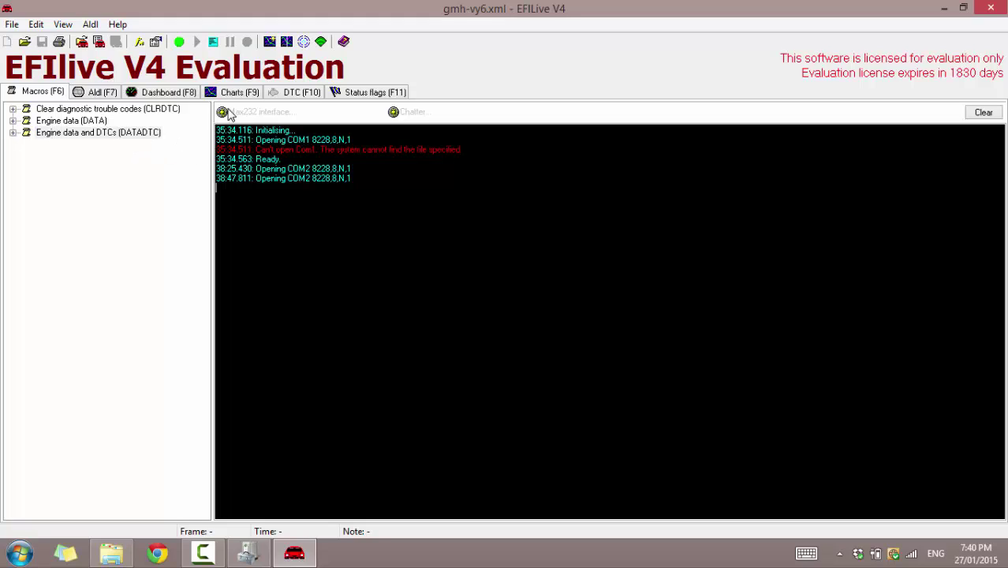
{"action": "left_click", "coordinate": [180, 45]}
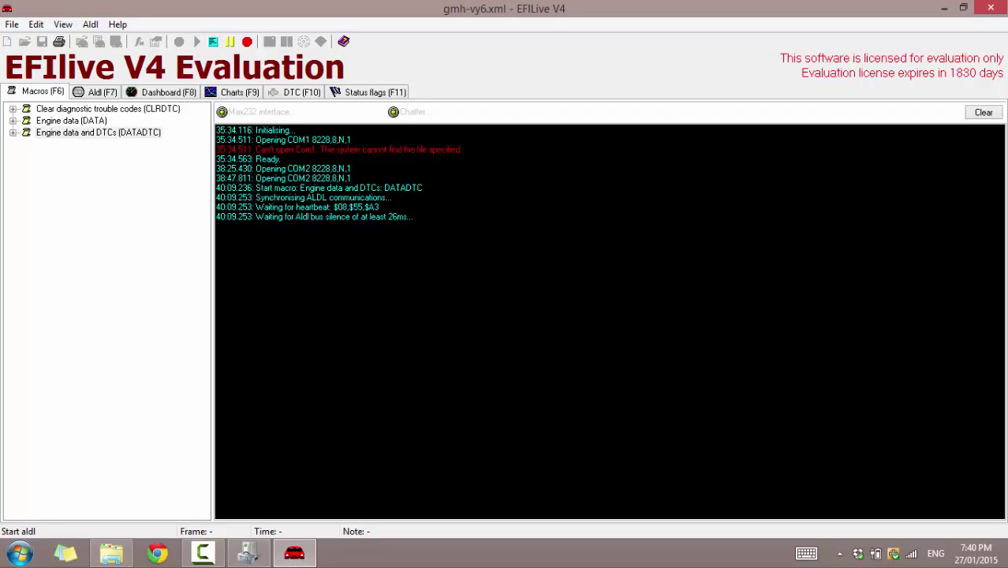
Step: Examine the live dashboard gauges, the charts and the diagnostic trouble code list, including the ECT high entry, and return to the dashboard
{"action": "left_click", "coordinate": [165, 93]}
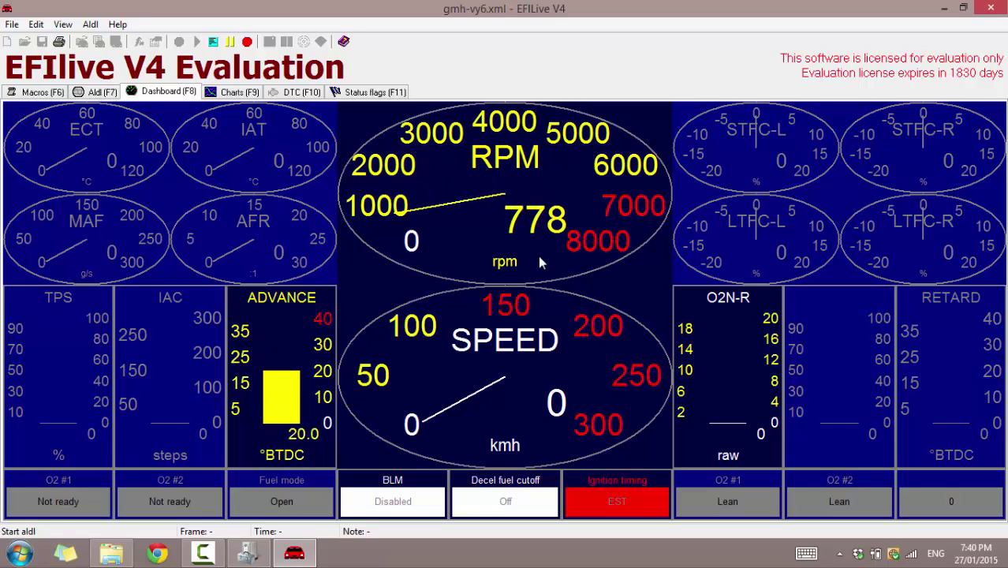
{"action": "left_click", "coordinate": [233, 93]}
{"action": "left_click", "coordinate": [293, 92]}
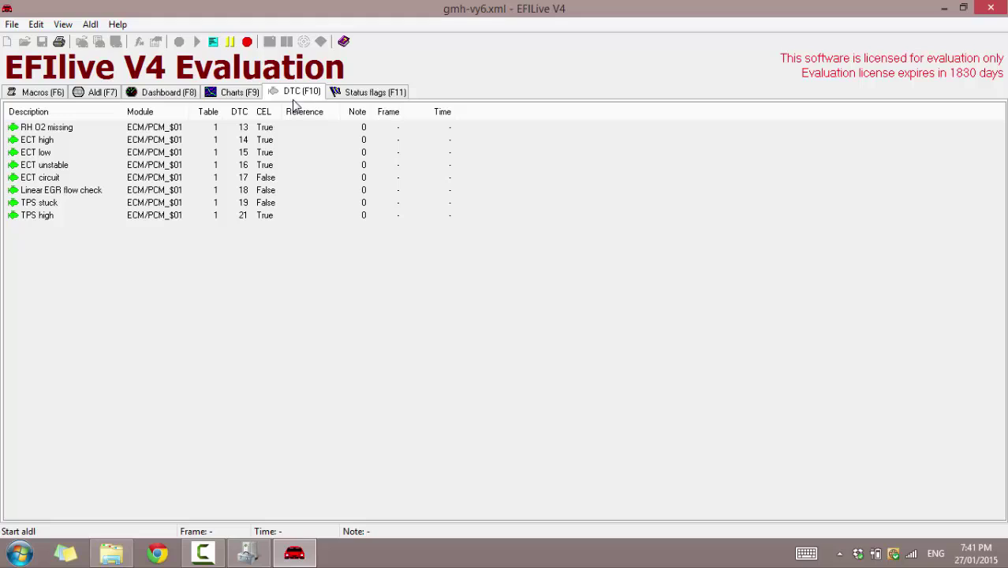
{"action": "left_click", "coordinate": [67, 140]}
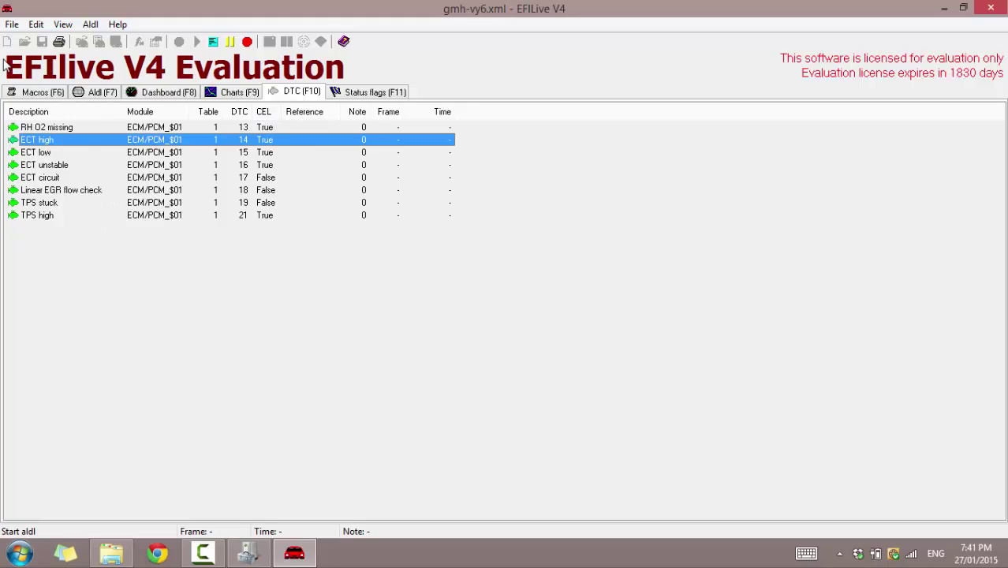
{"action": "left_click", "coordinate": [154, 92]}
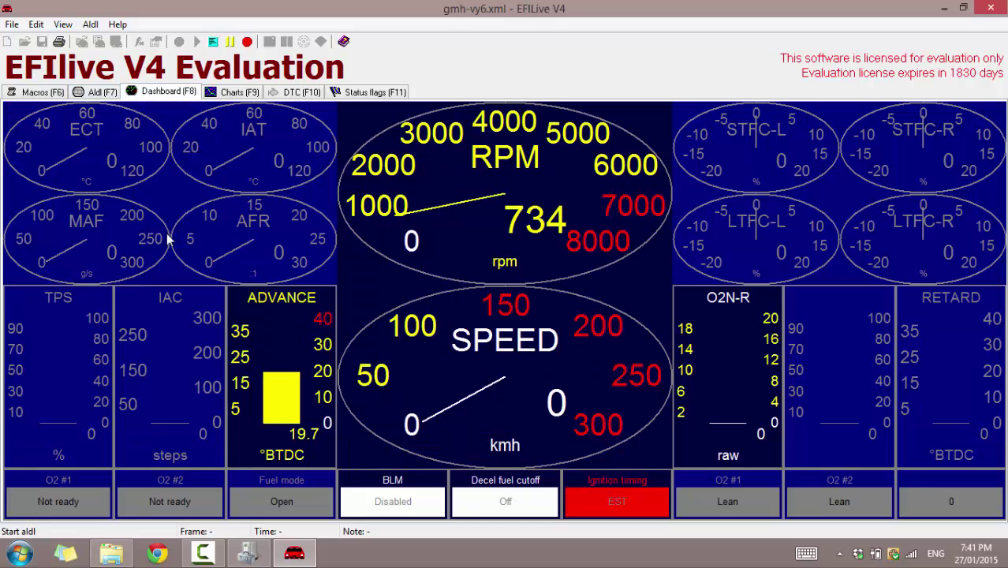